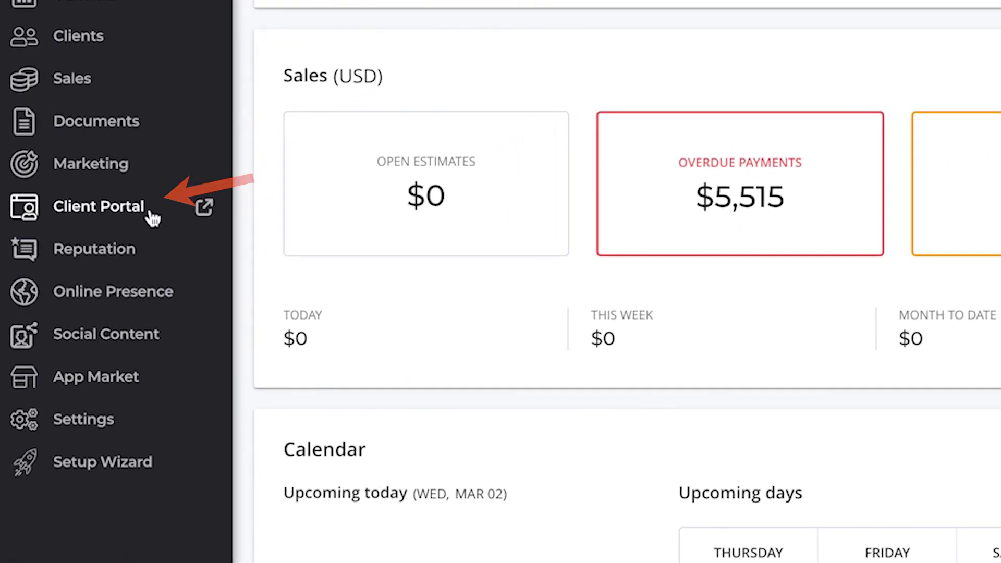
Step: Open the Walk and Wag client portal and begin editing its portal actions
{"action": "left_click", "coordinate": [82, 226]}
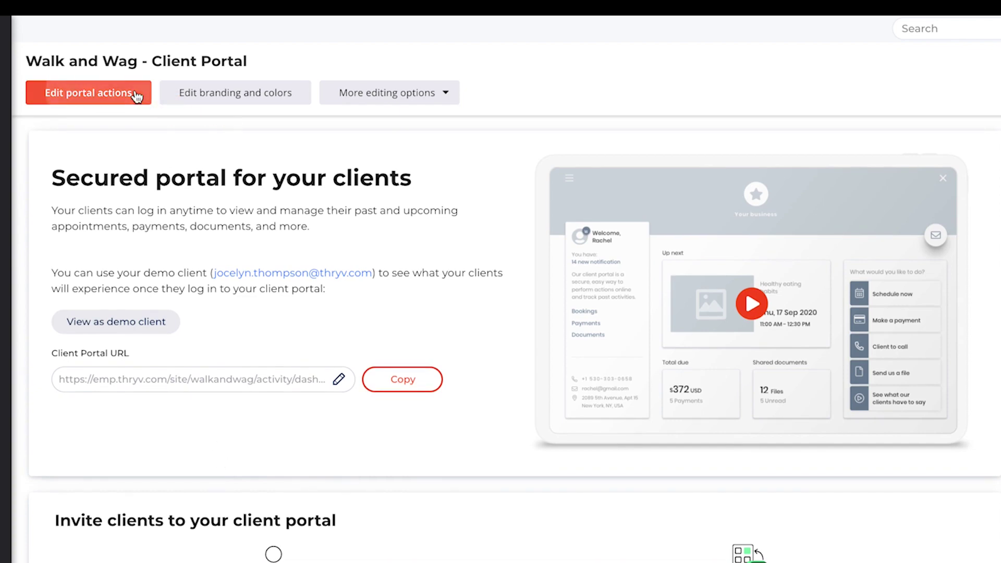
{"action": "left_click", "coordinate": [88, 92]}
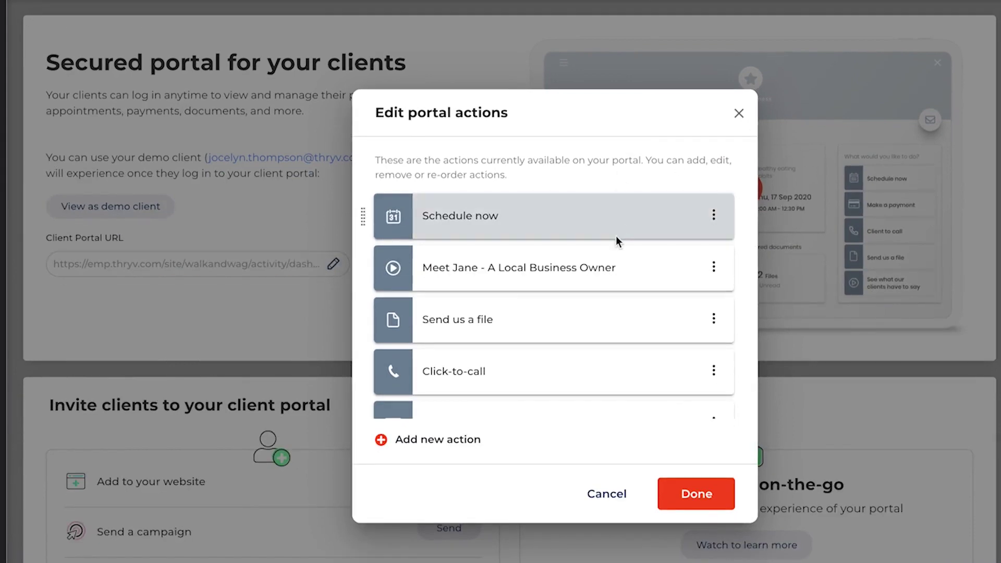
{"action": "scroll", "coordinate": [616, 236], "scroll_direction": "down", "scroll_amount": 3}
{"action": "scroll", "coordinate": [615, 235], "scroll_direction": "down", "scroll_amount": 2}
{"action": "scroll", "coordinate": [615, 235], "scroll_direction": "up", "scroll_amount": 2}
{"action": "scroll", "coordinate": [615, 235], "scroll_direction": "up", "scroll_amount": 2}
{"action": "scroll", "coordinate": [615, 235], "scroll_direction": "up", "scroll_amount": 2}
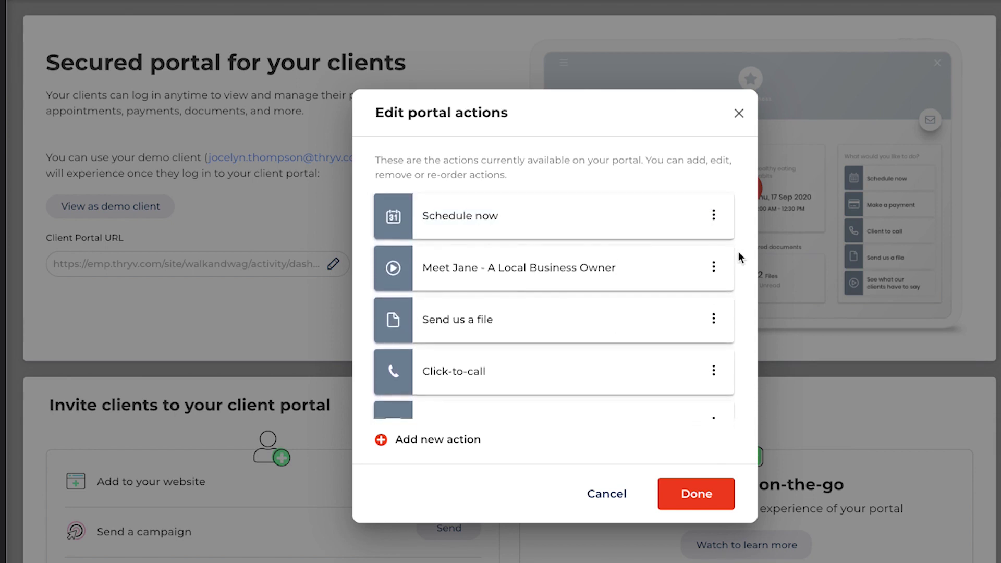
Step: Delete the 'Meet Jane - A Local Business Owner' action from the portal actions
{"action": "left_click", "coordinate": [713, 268]}
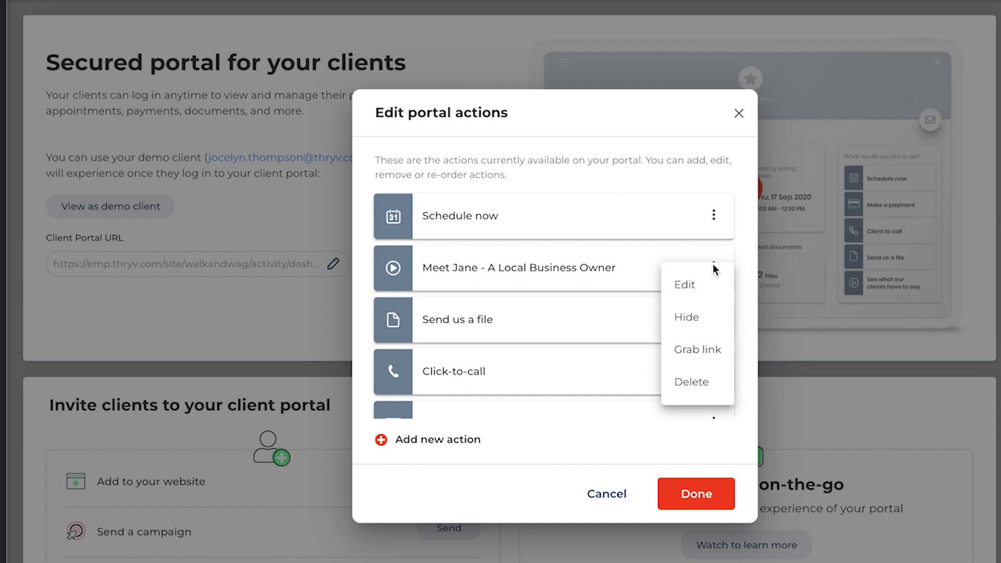
{"action": "left_click", "coordinate": [701, 385]}
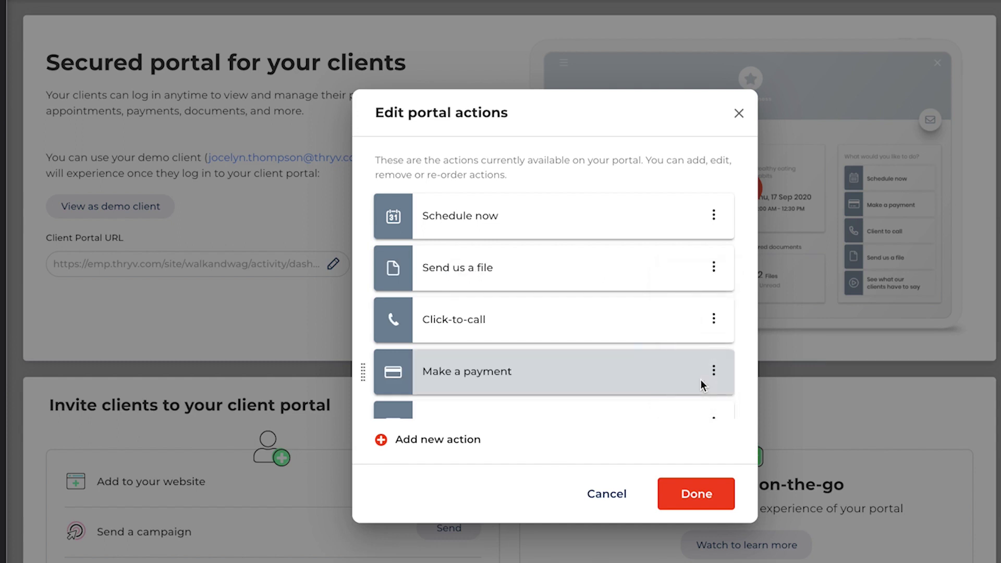
{"action": "left_click", "coordinate": [467, 448]}
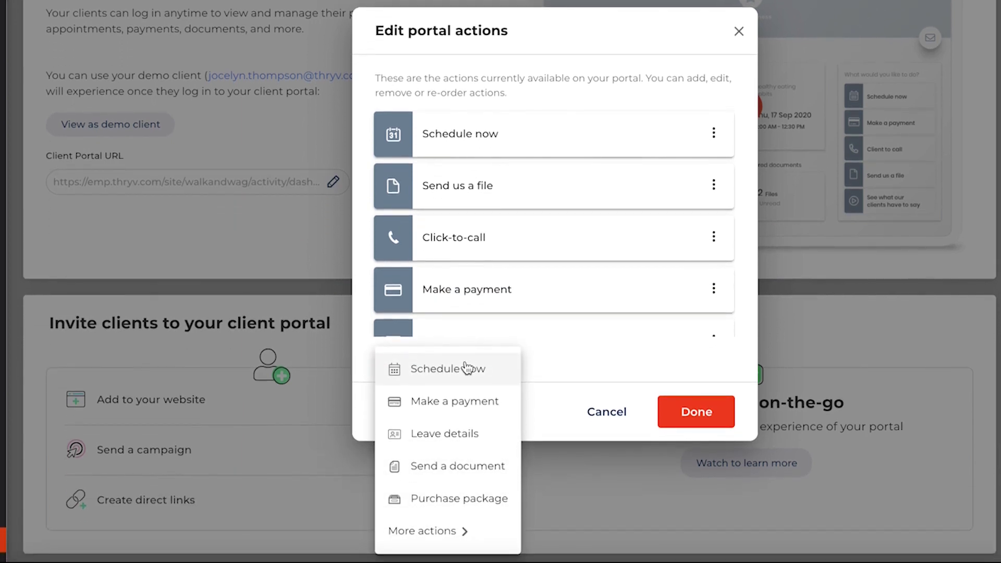
Step: Create a Send a document action with button text 'Upload a Photo' and a camera icon
{"action": "left_click", "coordinate": [457, 468]}
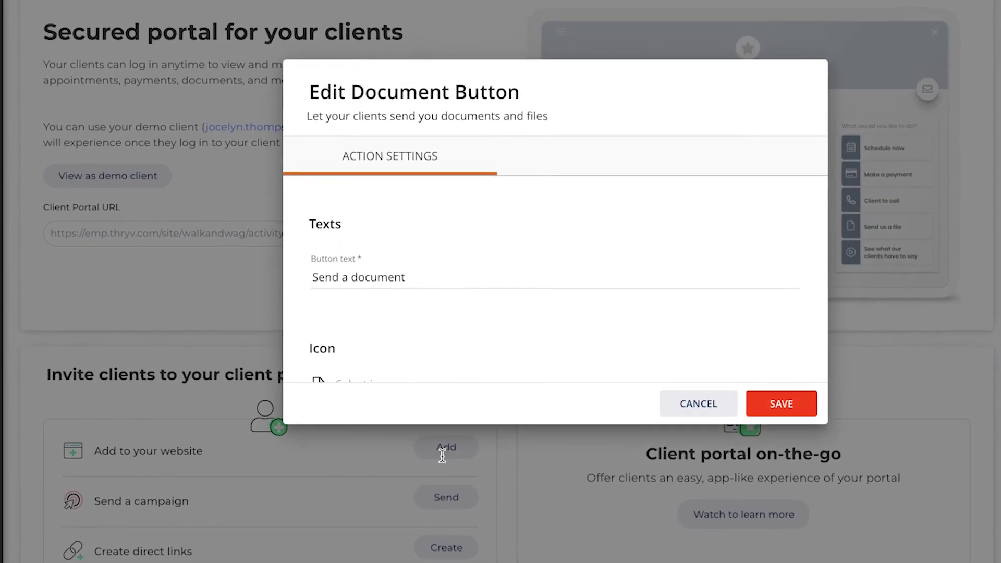
{"action": "left_click_drag", "start_coordinate": [421, 283], "coordinate": [298, 280]}
{"action": "type", "text": "Upload a Photo"}
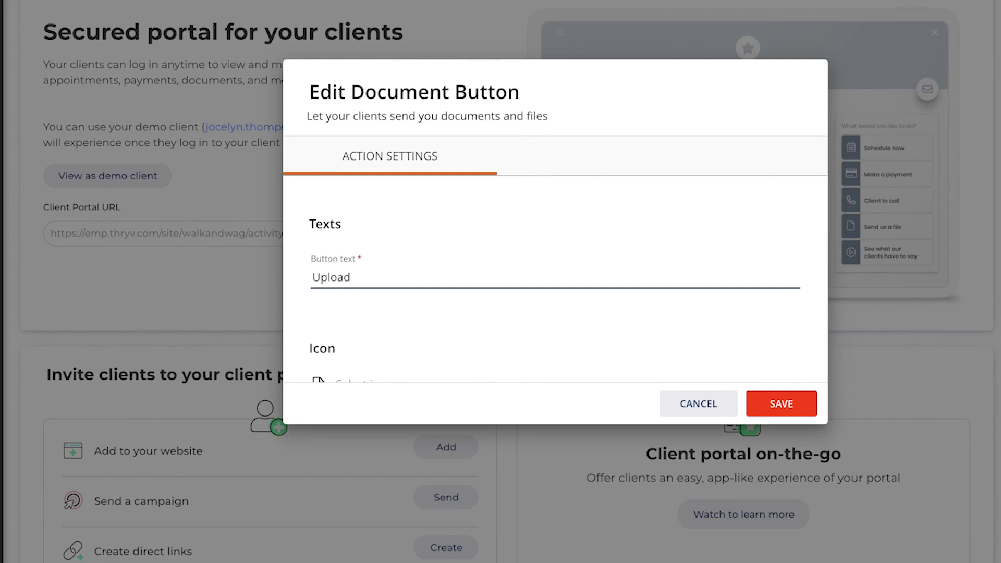
{"action": "scroll", "coordinate": [479, 259], "scroll_direction": "down", "scroll_amount": 1}
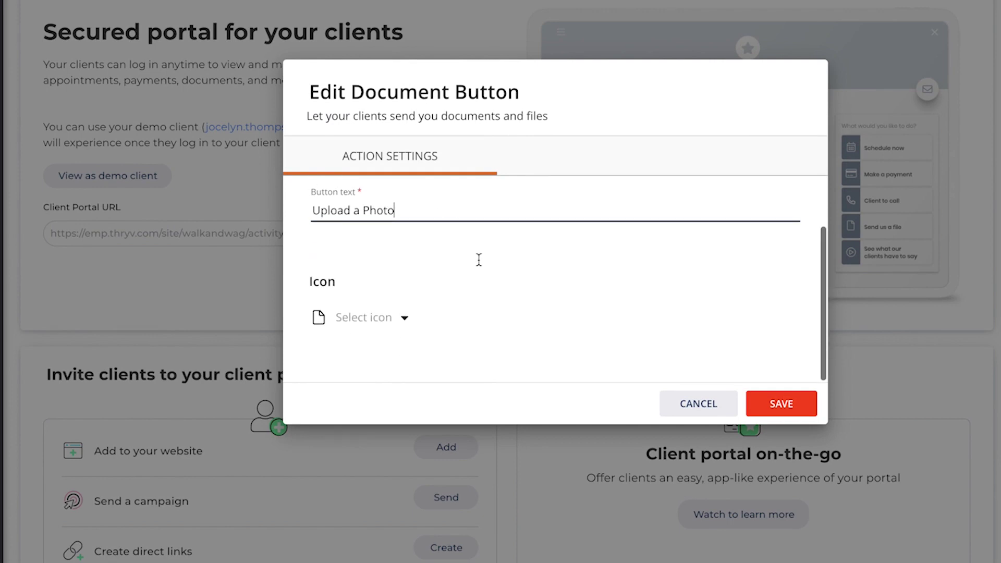
{"action": "left_click", "coordinate": [404, 318]}
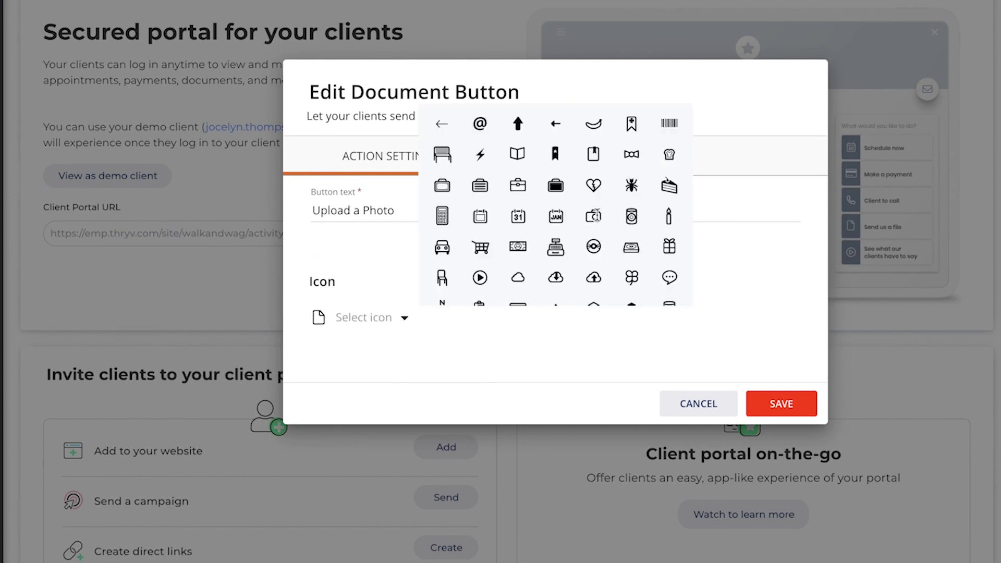
{"action": "left_click", "coordinate": [594, 216]}
Step: Save Upload a Photo, place it right after Make a payment, and confirm the order
{"action": "left_click", "coordinate": [780, 405]}
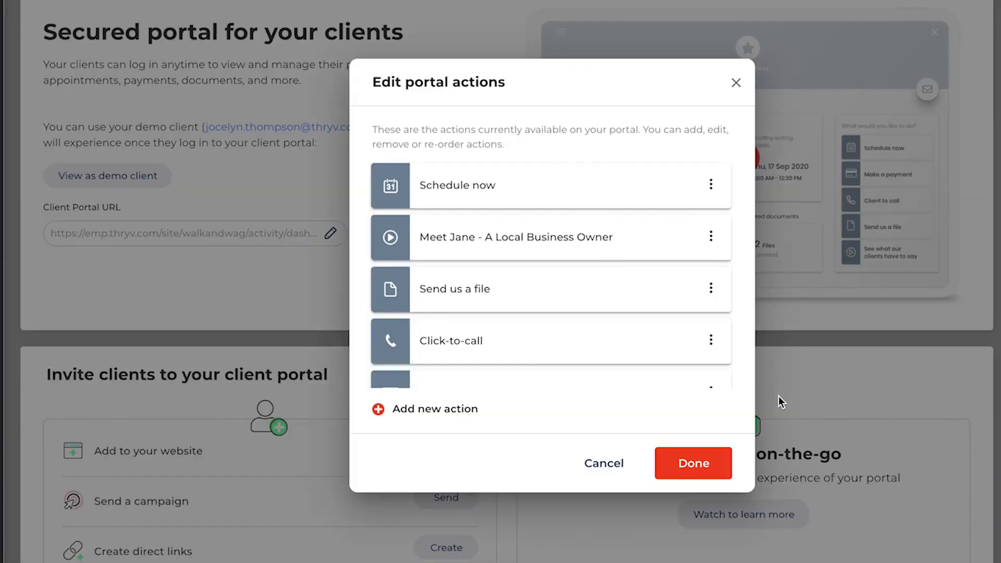
{"action": "scroll", "coordinate": [620, 325], "scroll_direction": "down", "scroll_amount": 3}
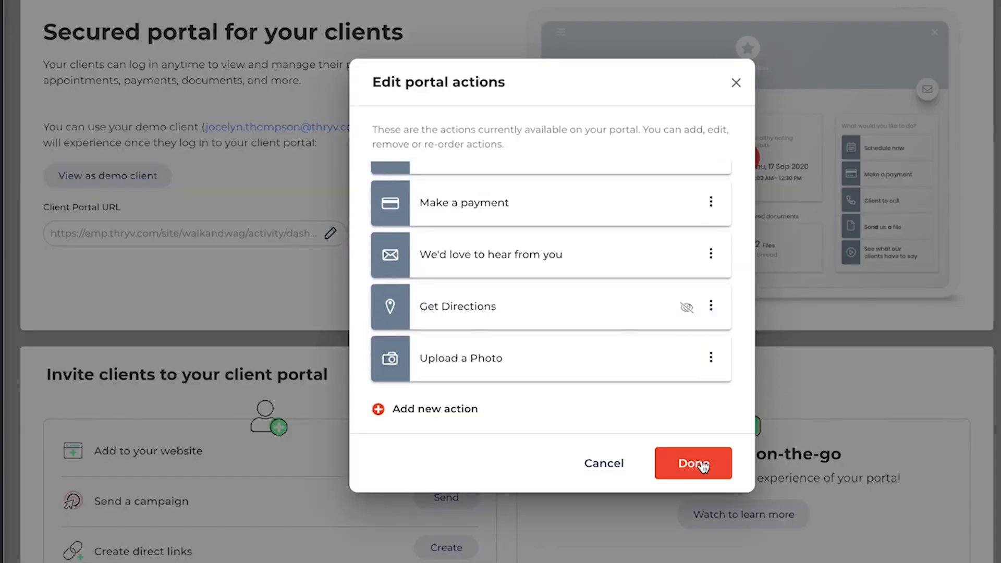
{"action": "left_click_drag", "start_coordinate": [573, 367], "coordinate": [574, 263]}
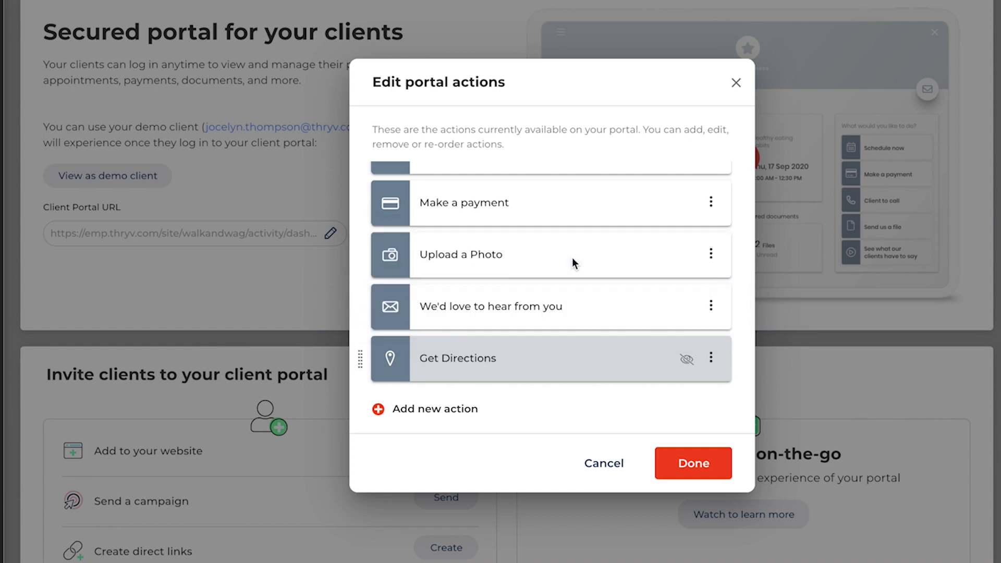
{"action": "left_click", "coordinate": [694, 464]}
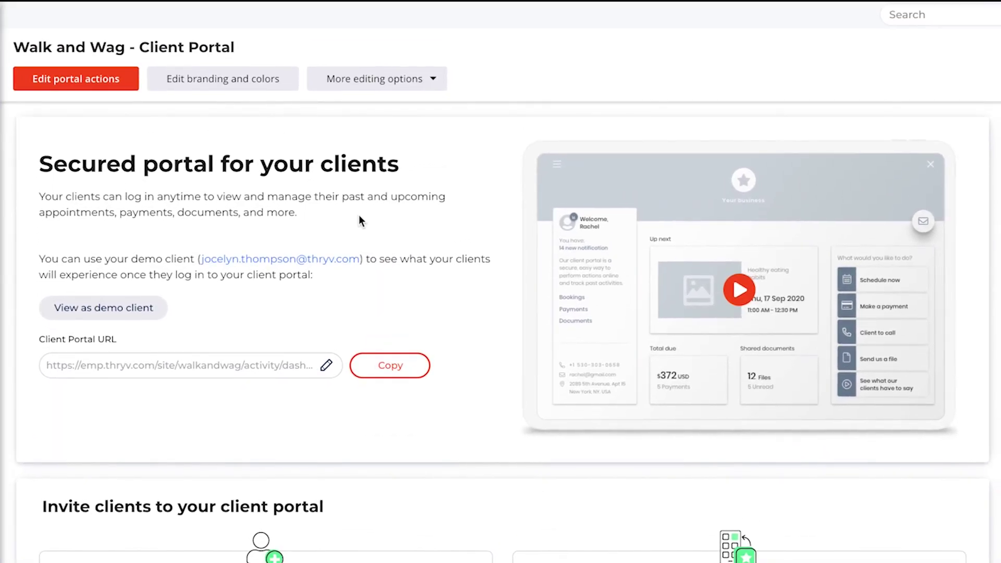
{"action": "left_click", "coordinate": [423, 84]}
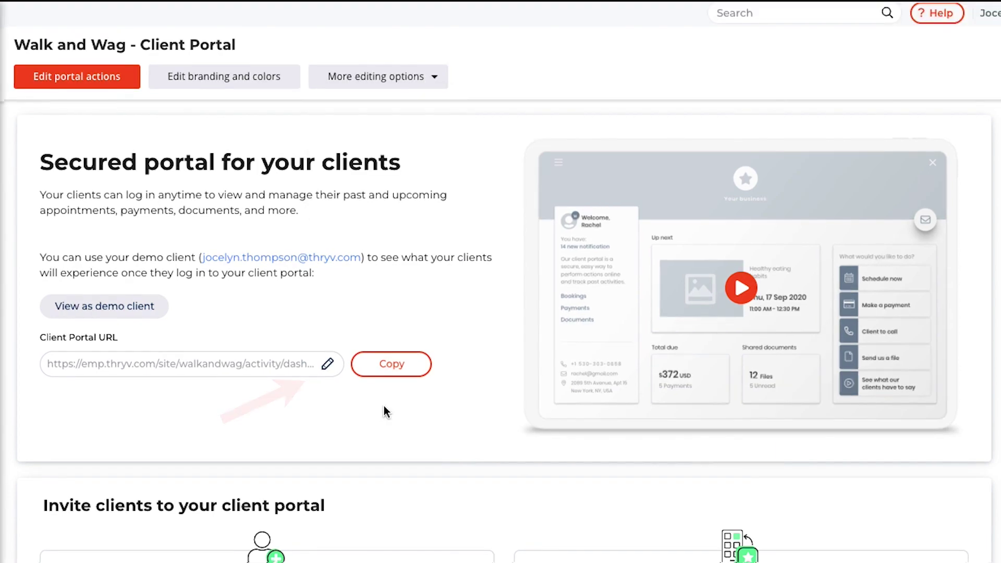
{"action": "left_click", "coordinate": [326, 365]}
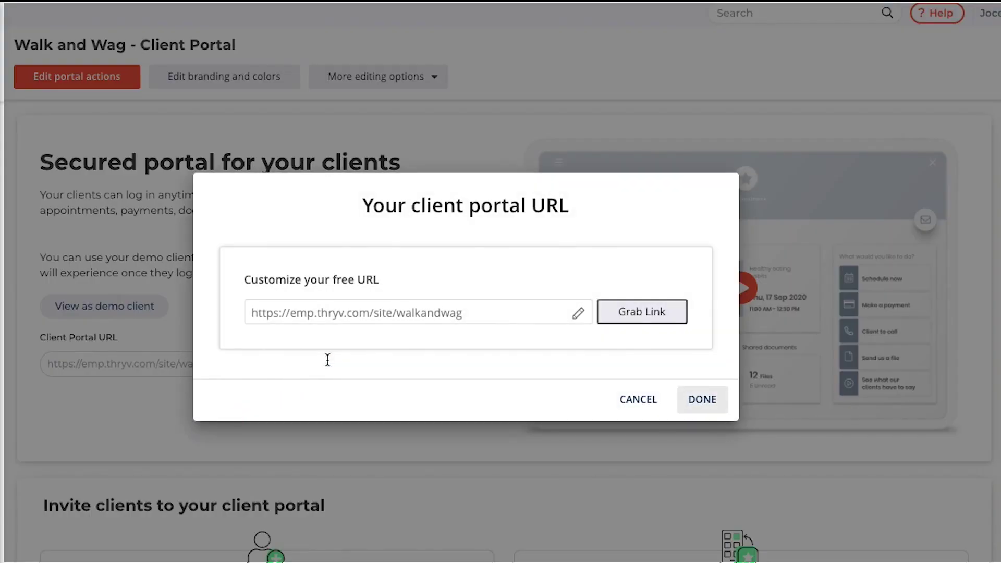
{"action": "left_click", "coordinate": [579, 313]}
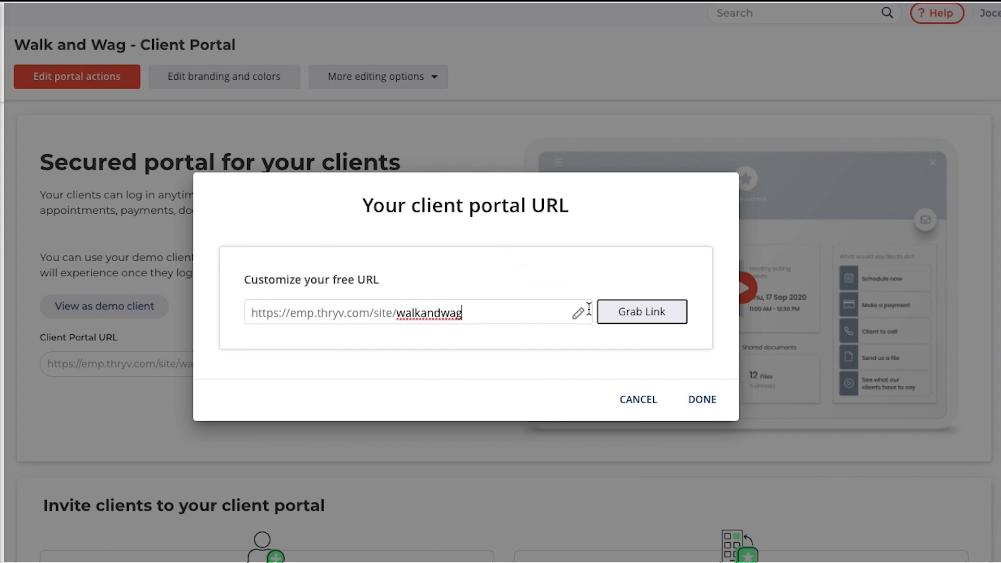
{"action": "left_click", "coordinate": [702, 398]}
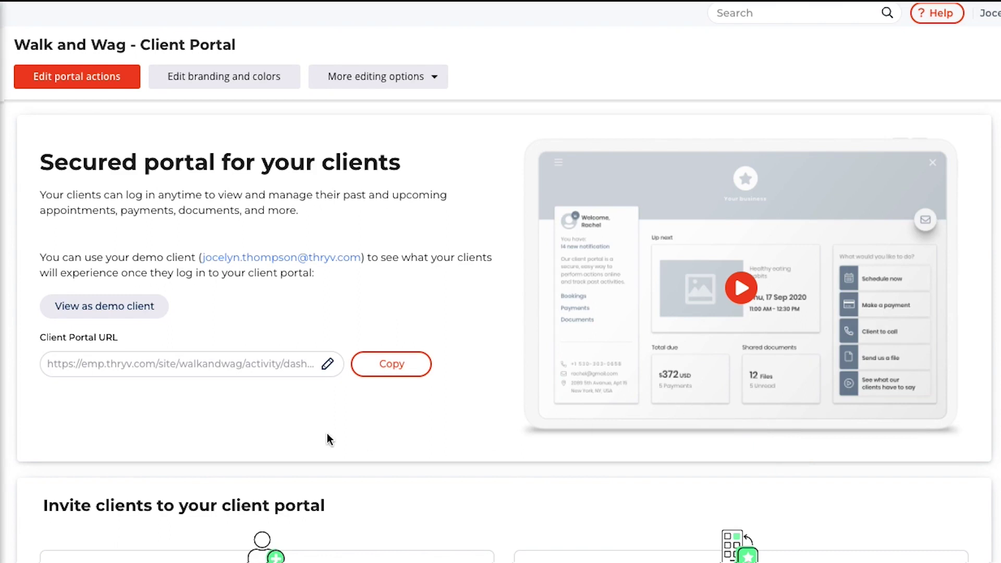
Step: Preview the Walk and Wag portal as the demo client
{"action": "left_click", "coordinate": [151, 319]}
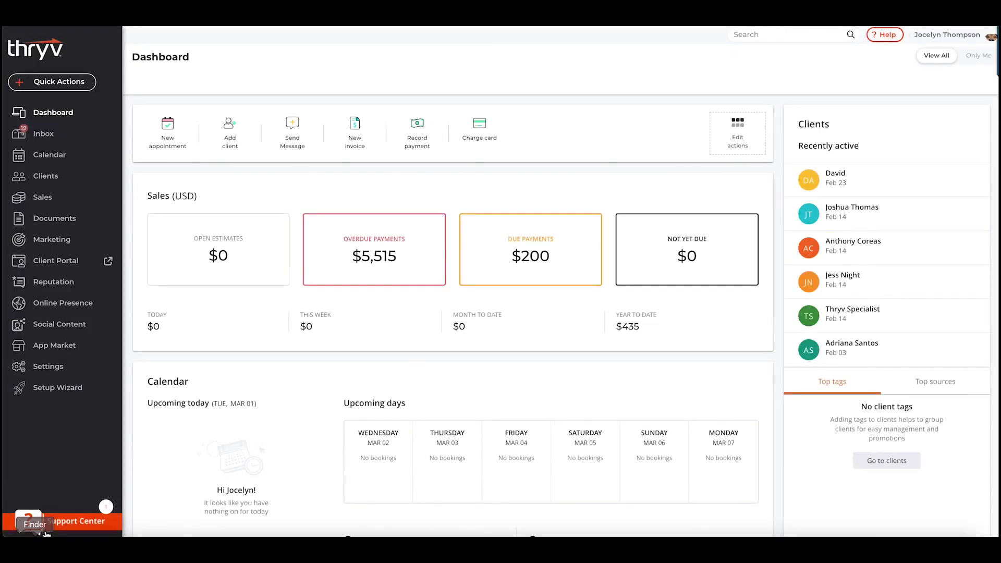
{"action": "left_click", "coordinate": [58, 522]}
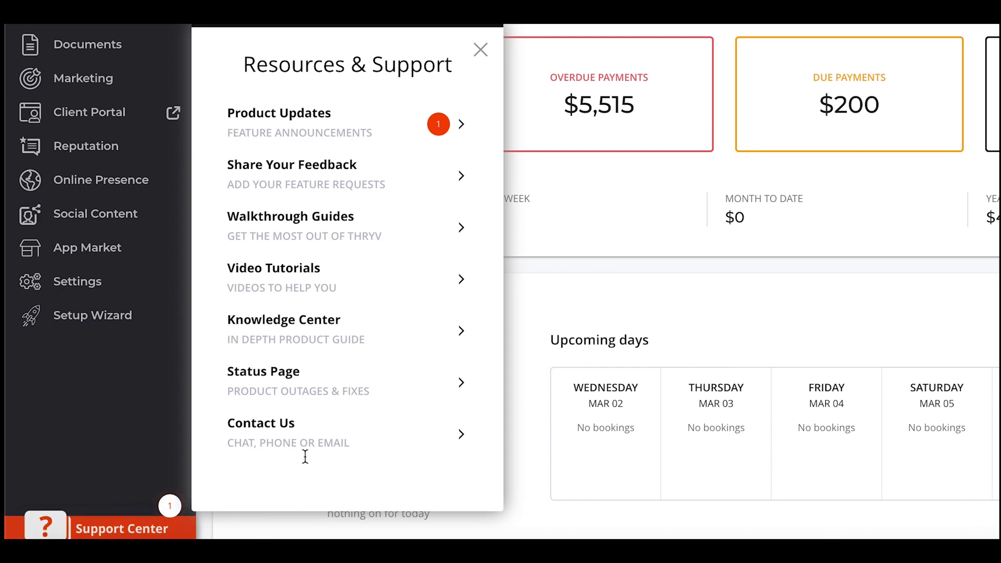
Step: Show the Contact Us options listing support phone numbers, emails and appointment scheduling
{"action": "left_click", "coordinate": [460, 435]}
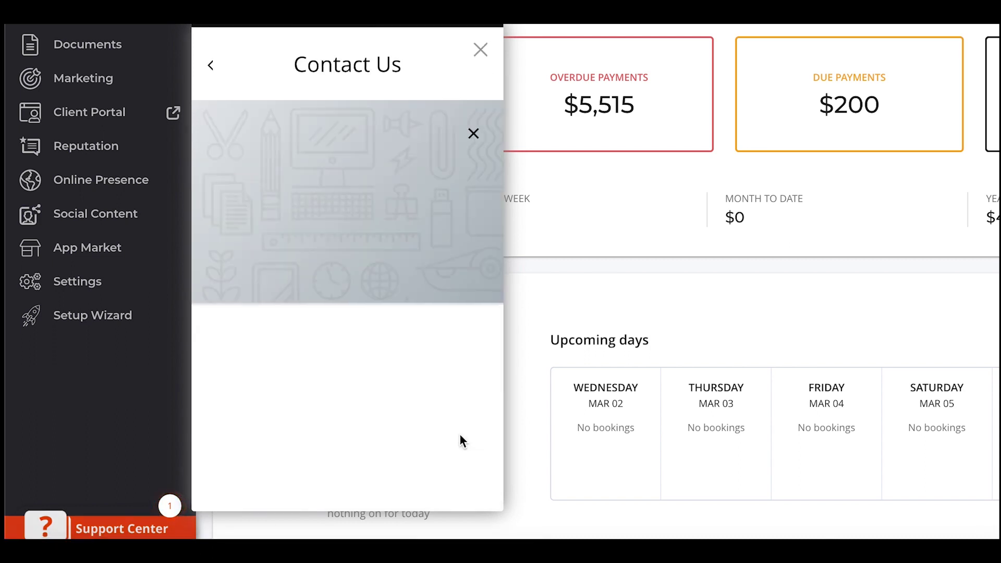
{"action": "scroll", "coordinate": [408, 375], "scroll_direction": "down", "scroll_amount": 1}
{"action": "scroll", "coordinate": [407, 376], "scroll_direction": "down", "scroll_amount": 3}
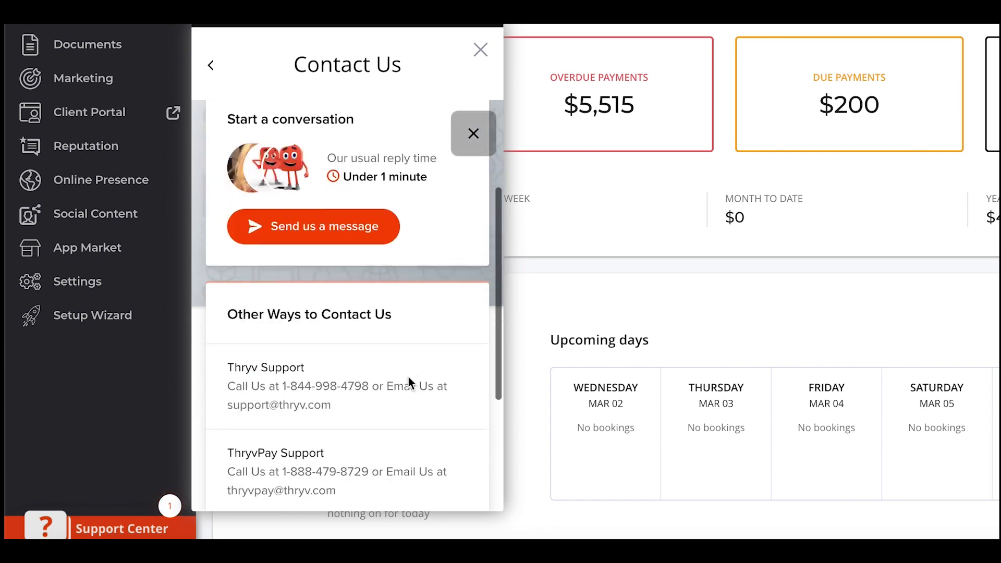
{"action": "scroll", "coordinate": [408, 376], "scroll_direction": "down", "scroll_amount": 2}
{"action": "scroll", "coordinate": [407, 376], "scroll_direction": "down", "scroll_amount": 2}
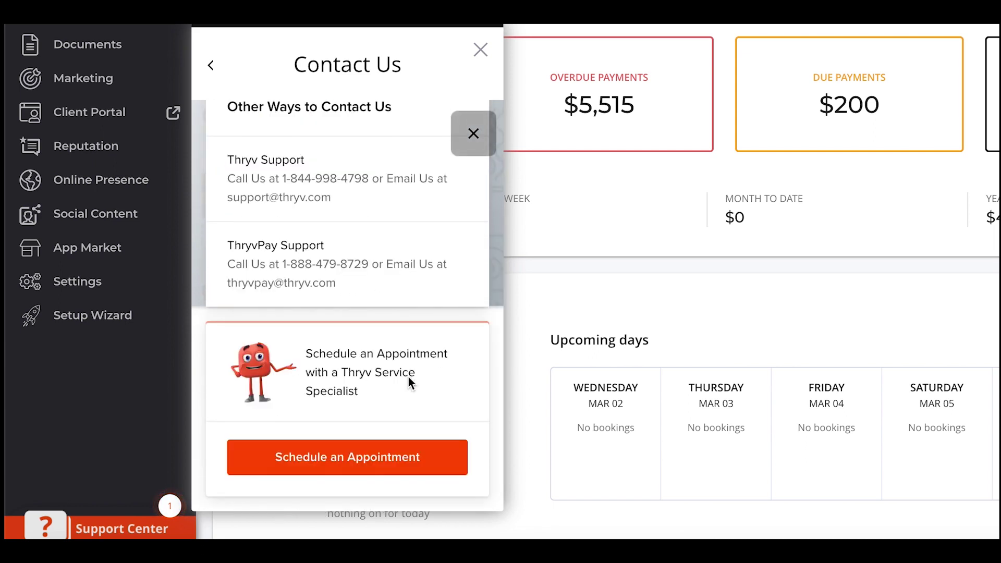